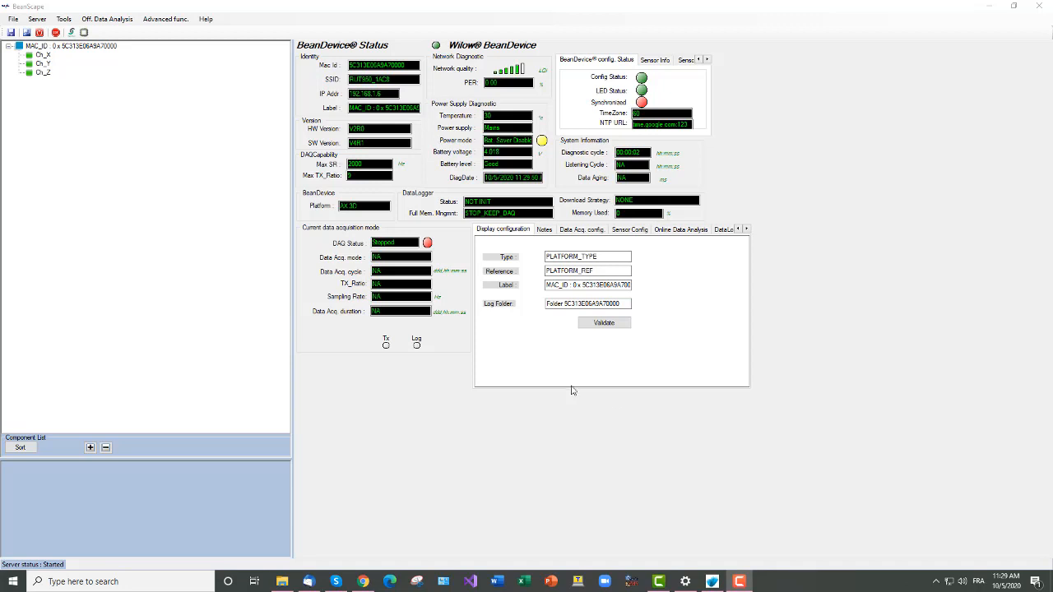
- Enable online FFT and the FFT log file in the device's online data analysis settings and validate them
{"action": "left_click", "coordinate": [678, 231]}
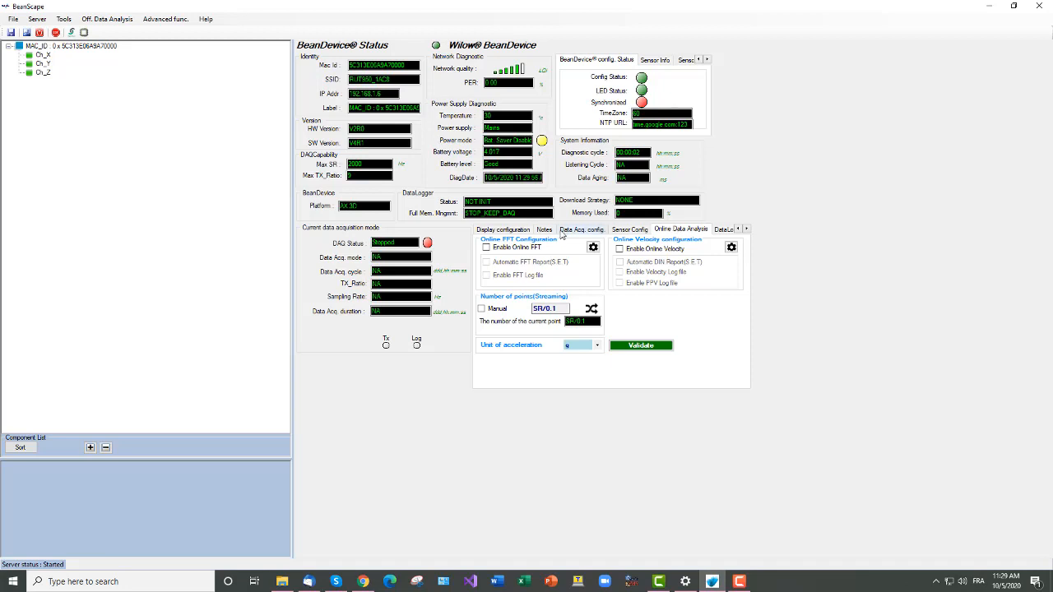
{"action": "left_click", "coordinate": [487, 248]}
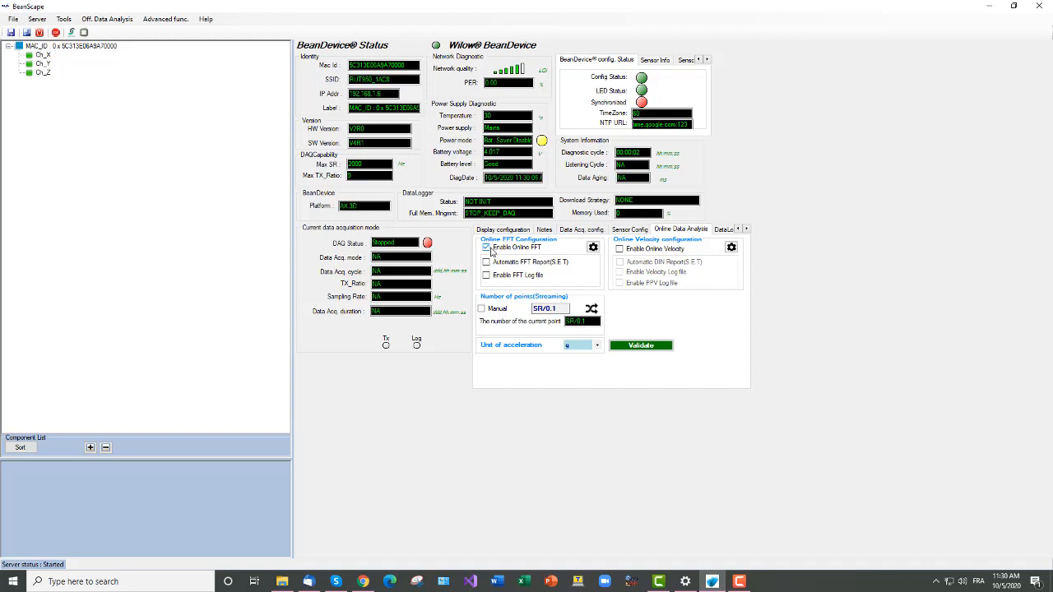
{"action": "left_click", "coordinate": [531, 278]}
{"action": "left_click", "coordinate": [650, 347]}
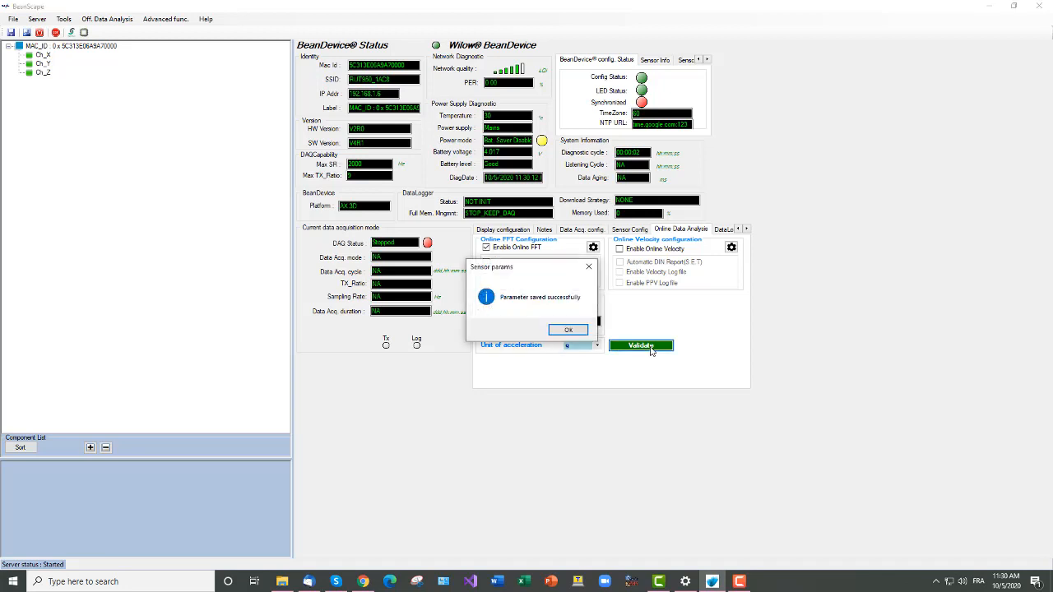
{"action": "left_click", "coordinate": [576, 332]}
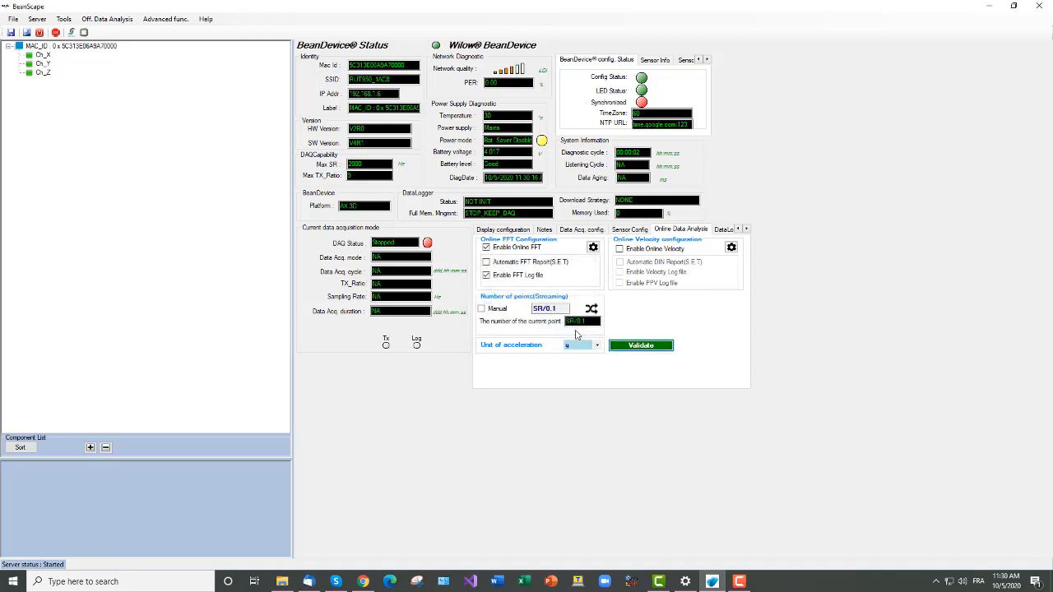
- Start a Streaming data acquisition at a 100 Hz sampling rate and display the Ch_Z graphs
{"action": "left_click", "coordinate": [577, 230]}
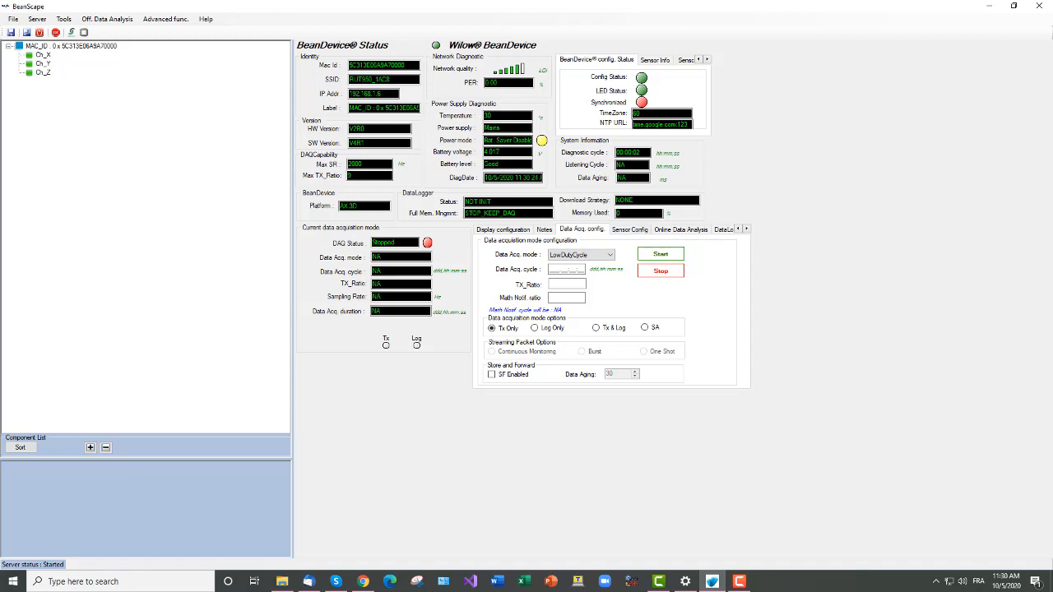
{"action": "left_click", "coordinate": [608, 255]}
{"action": "left_click", "coordinate": [591, 279]}
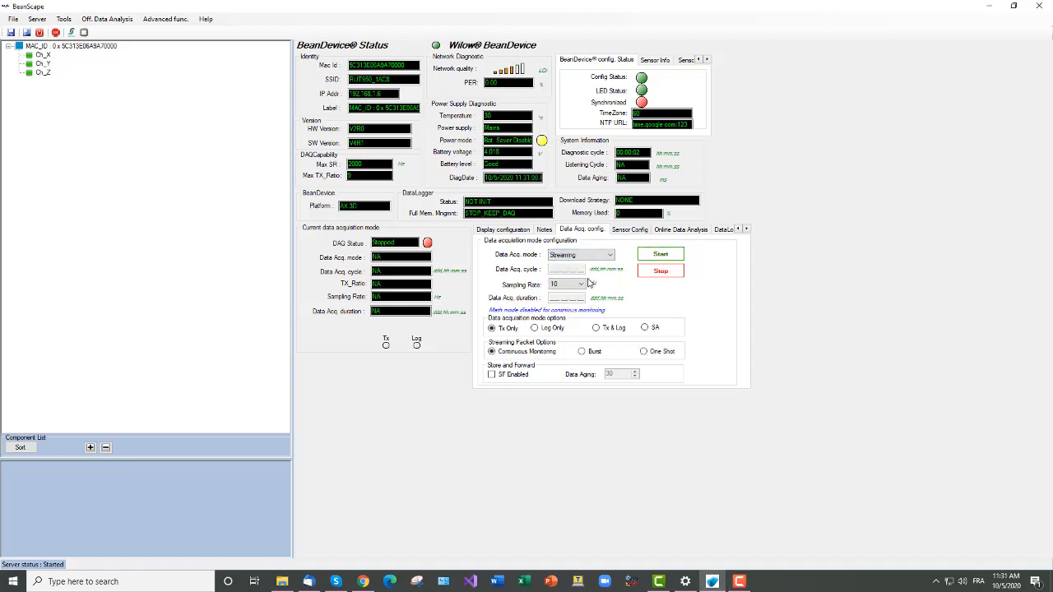
{"action": "left_click", "coordinate": [579, 285]}
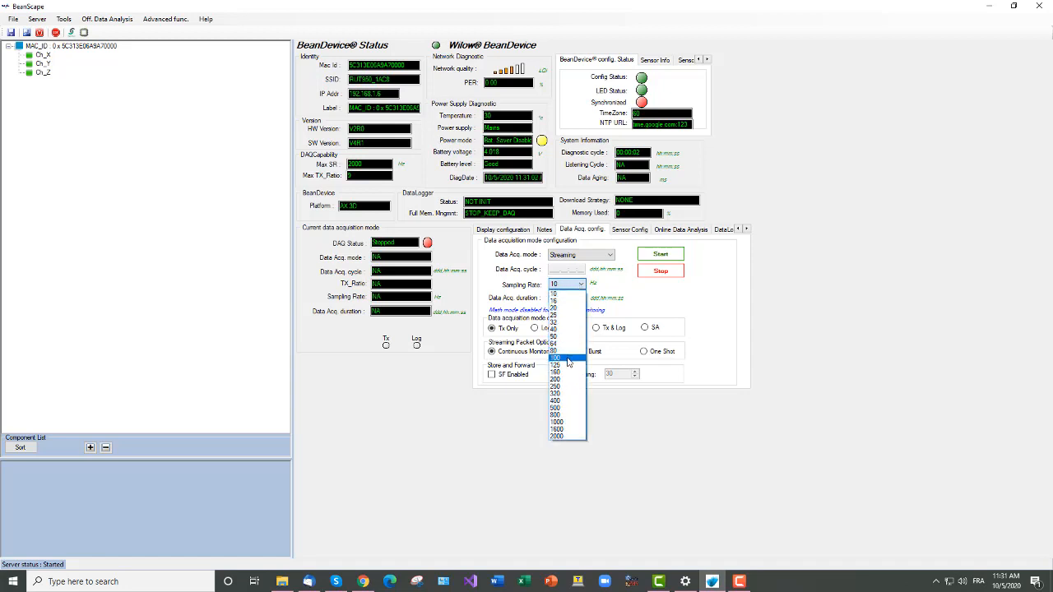
{"action": "left_click", "coordinate": [568, 359]}
{"action": "left_click", "coordinate": [670, 258]}
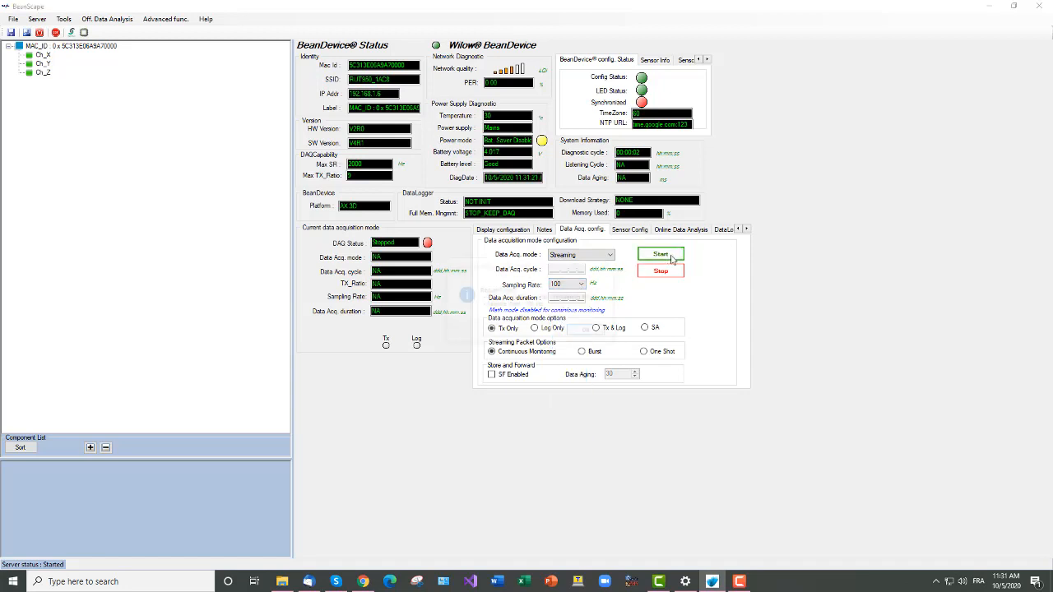
{"action": "left_click", "coordinate": [597, 331]}
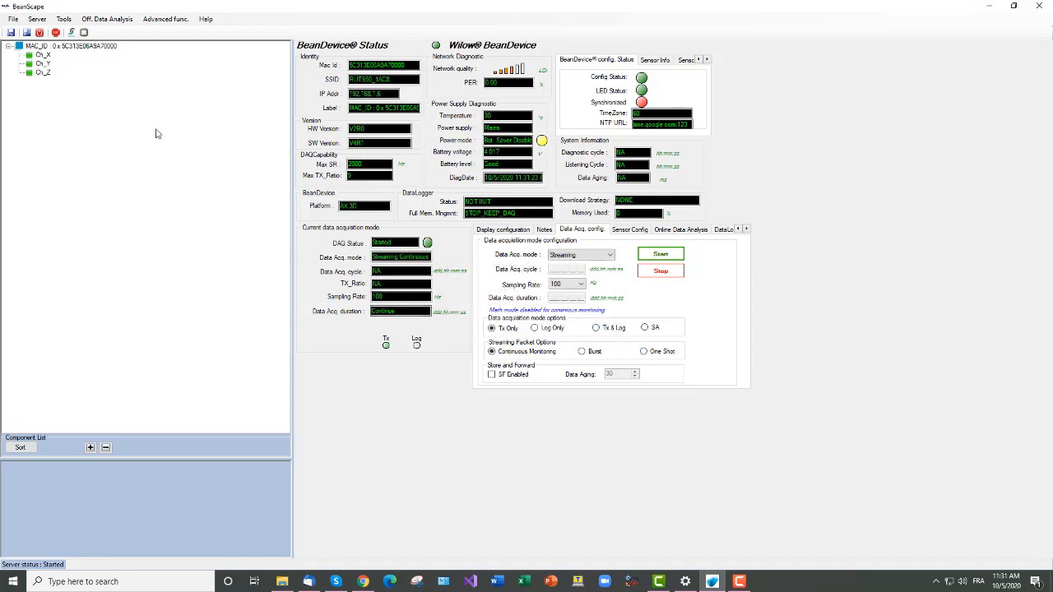
{"action": "left_click", "coordinate": [44, 73]}
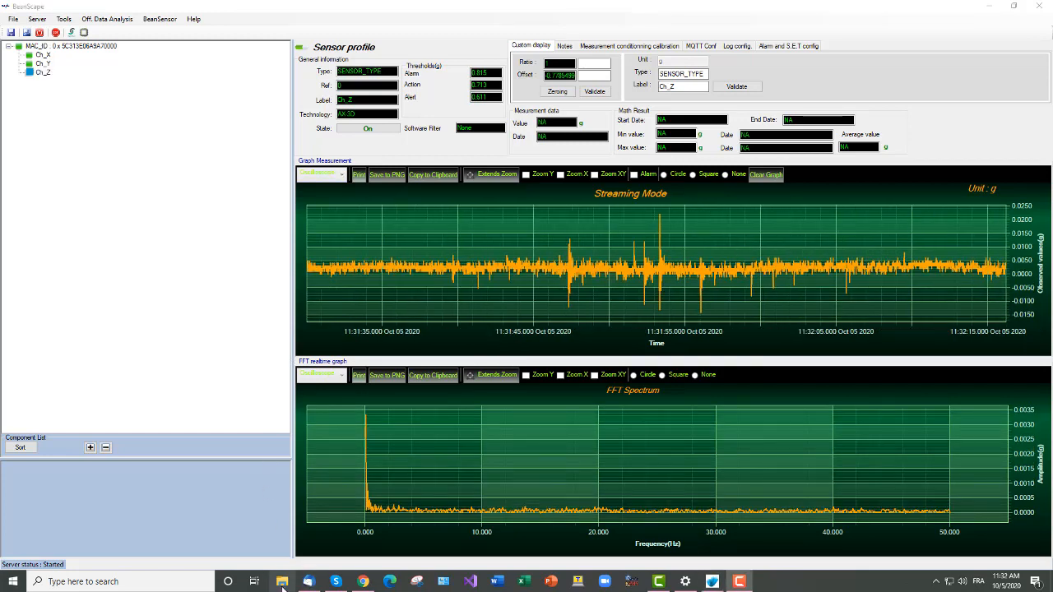
- Switch to File Explorer and open the FFT Results folder inside log_beanscape's Folder 5C313E06A9A70000, matching the device's MAC ID
{"action": "left_click", "coordinate": [281, 581]}
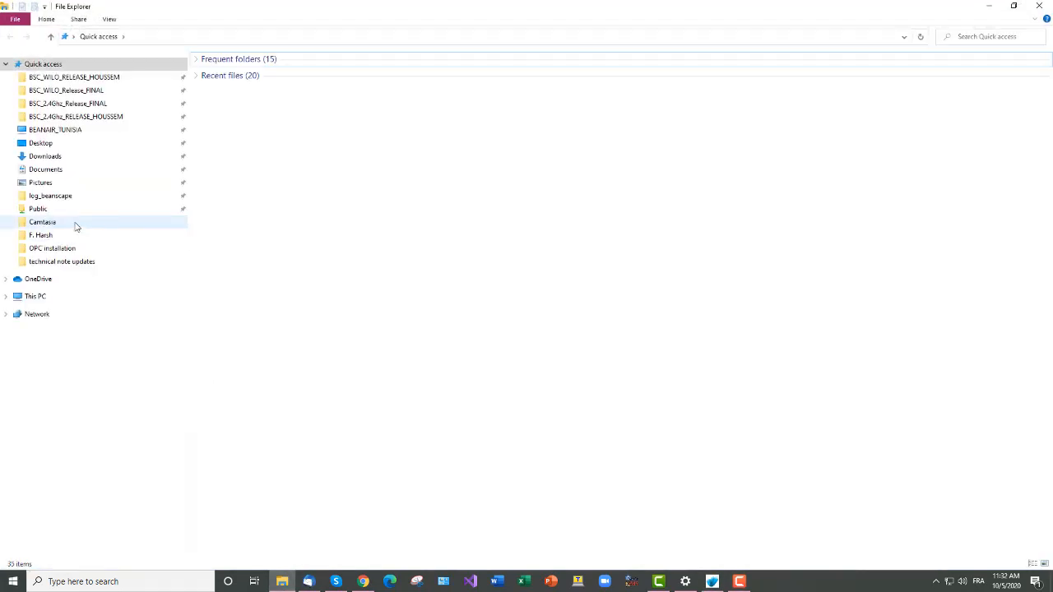
{"action": "left_click", "coordinate": [69, 199]}
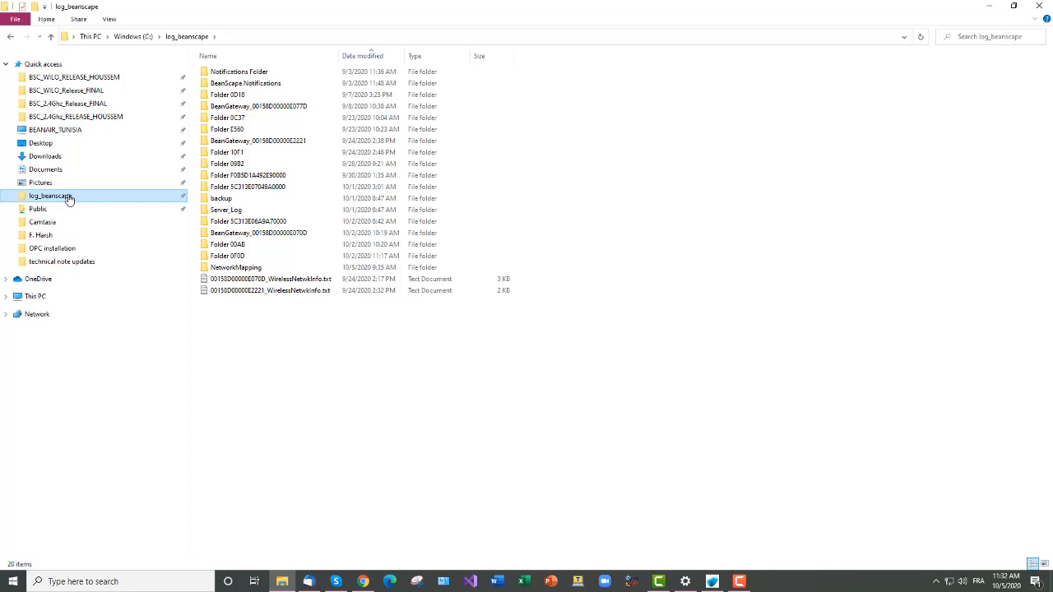
{"action": "left_click_drag", "start_coordinate": [281, 8], "coordinate": [630, 131]}
{"action": "left_click", "coordinate": [71, 47]}
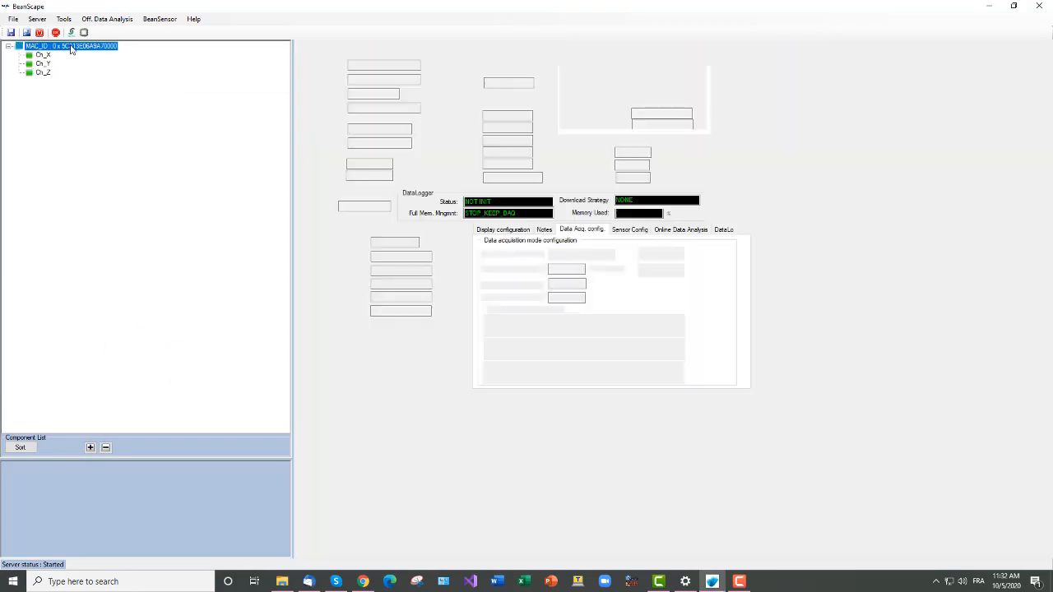
{"action": "left_click", "coordinate": [281, 582]}
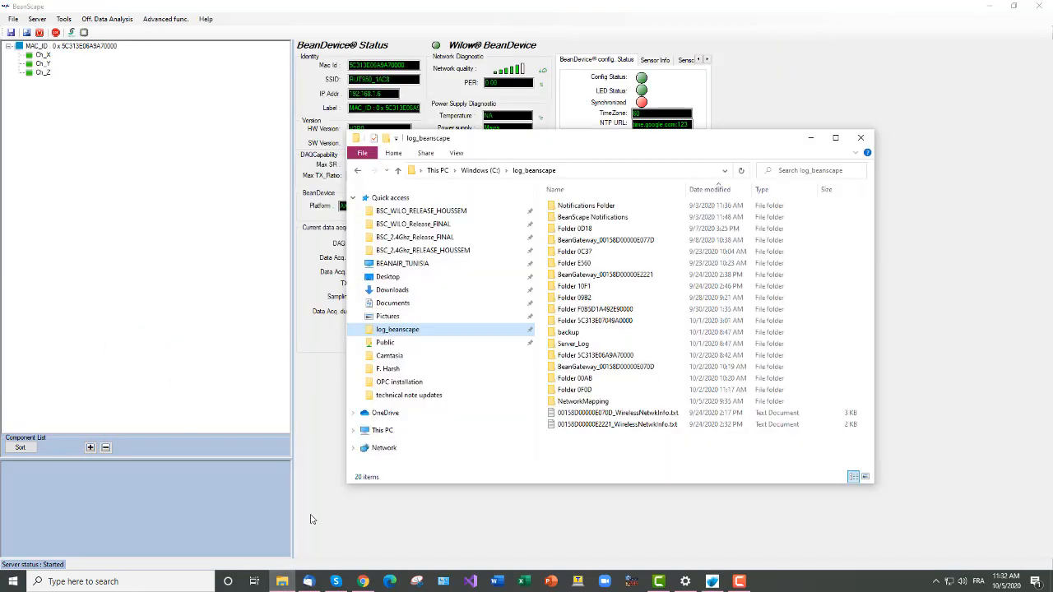
{"action": "left_click", "coordinate": [629, 320]}
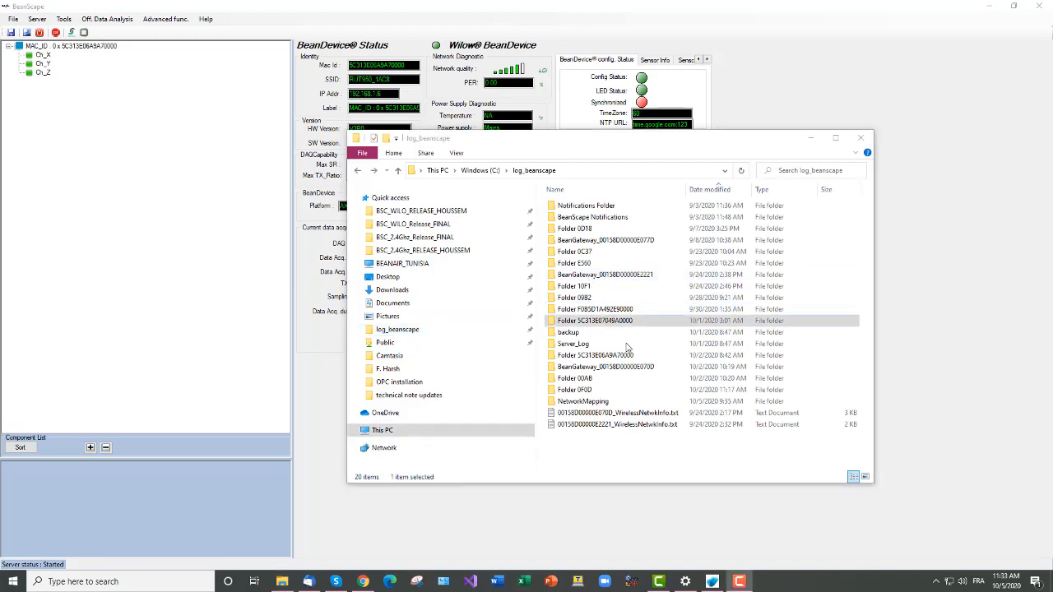
{"action": "double_click", "coordinate": [623, 358]}
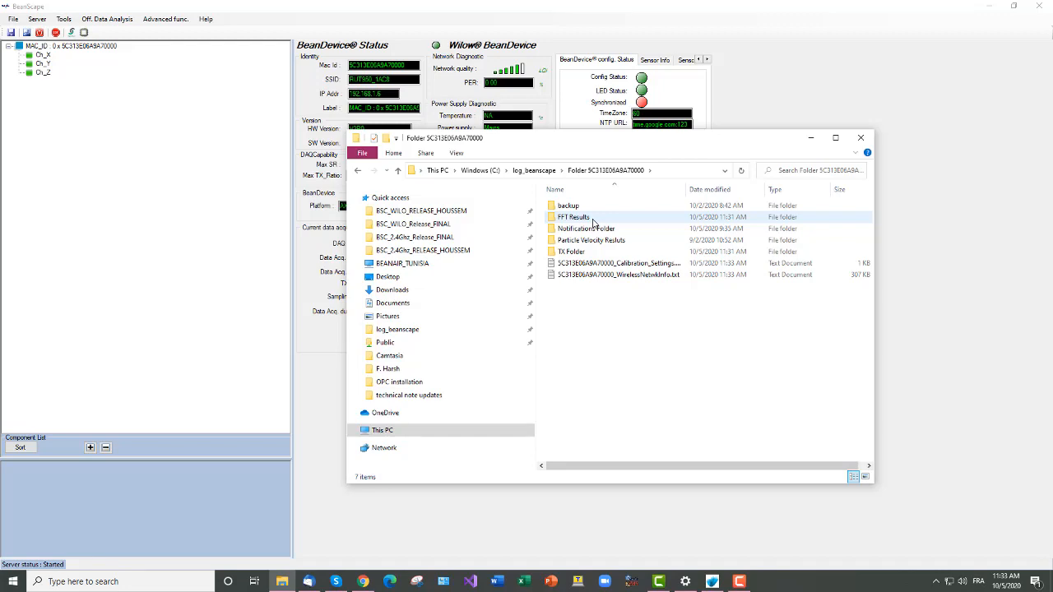
{"action": "double_click", "coordinate": [593, 221]}
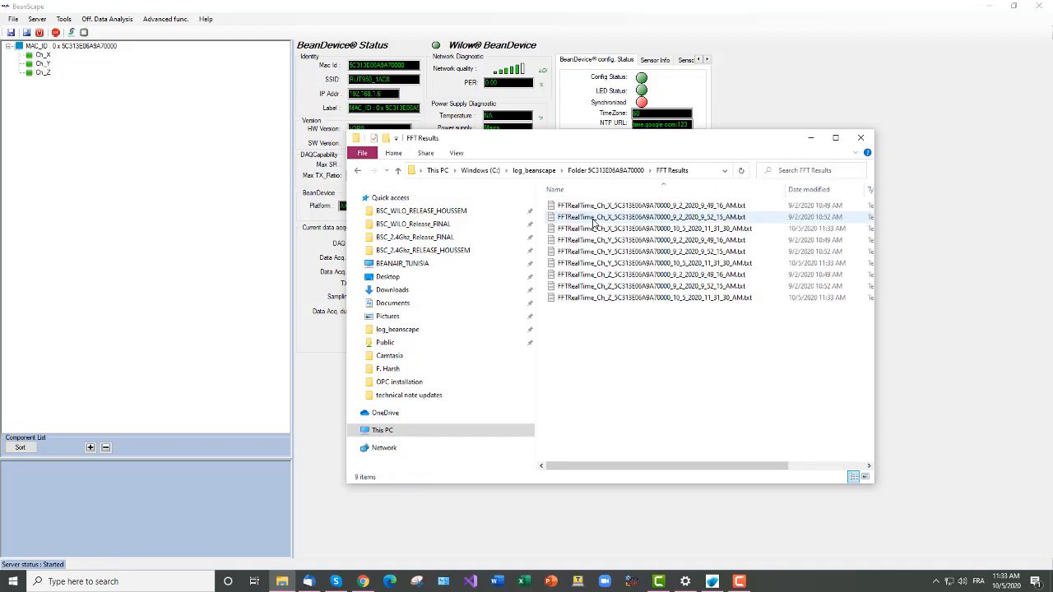
- Examine the FFT configuration and the frequency and amplitude data in the Ch_X log FFTRealTime_Ch_X_5C313E06A9A70000_9_2_2020_9_49_16_AM.txt, and close it
{"action": "double_click", "coordinate": [610, 206]}
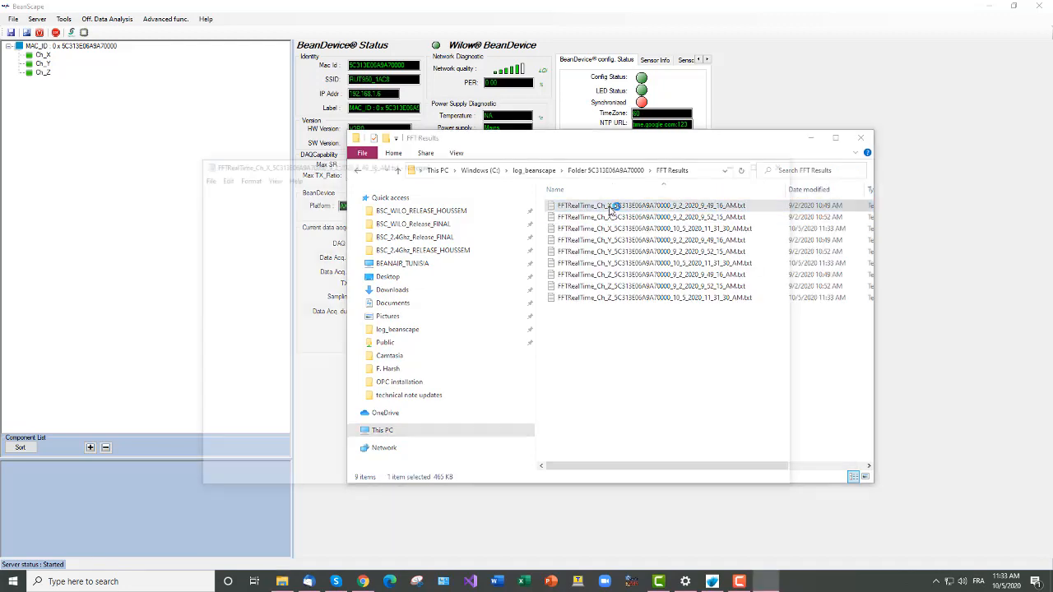
{"action": "scroll", "coordinate": [410, 255], "scroll_direction": "down", "scroll_amount": 5}
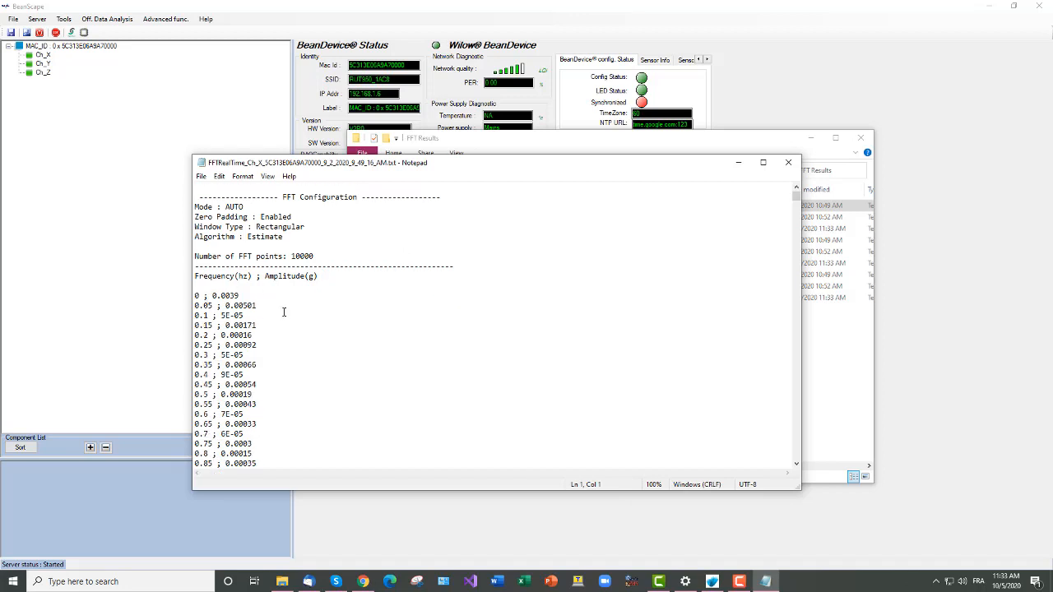
{"action": "scroll", "coordinate": [284, 312], "scroll_direction": "down", "scroll_amount": 20}
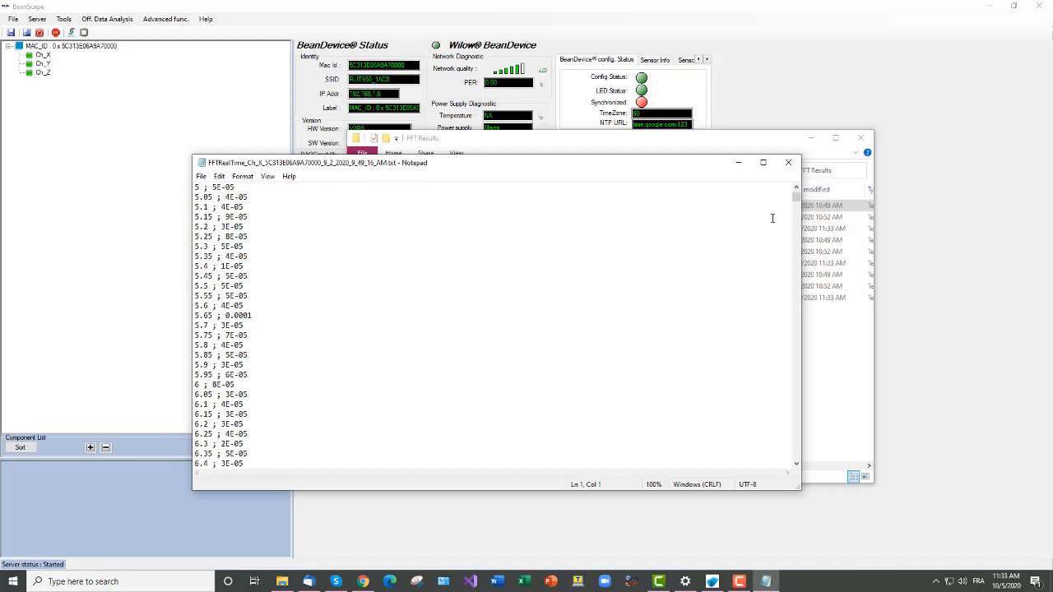
{"action": "left_click_drag", "start_coordinate": [796, 199], "coordinate": [796, 426]}
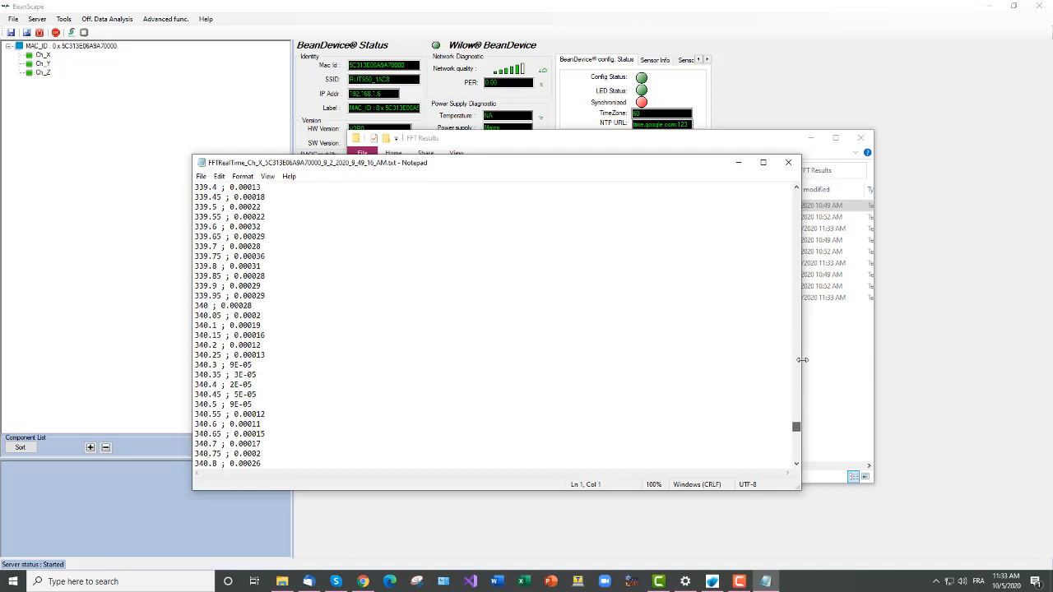
{"action": "left_click", "coordinate": [788, 165]}
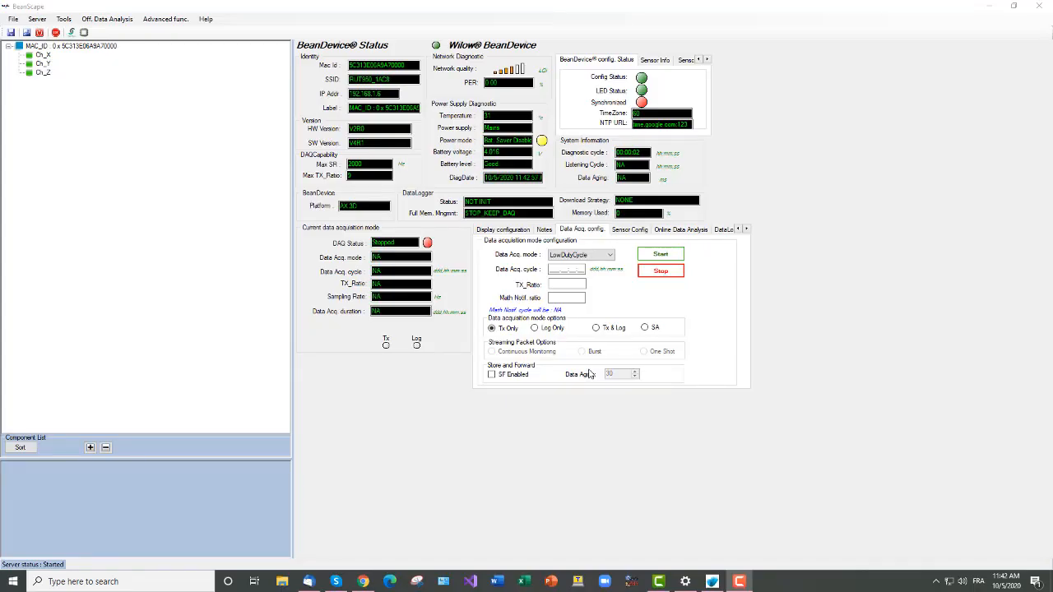
- Switch the online FFT configuration to Manual with a Hann window, Hybrid algorithm and FFT Shift enabled, and validate it
{"action": "left_click", "coordinate": [670, 230]}
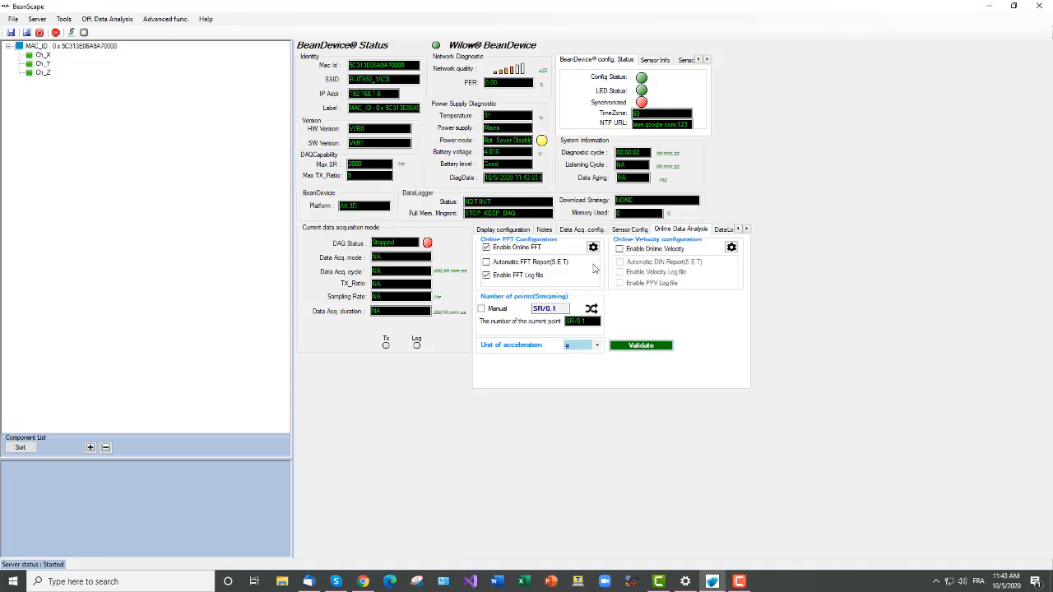
{"action": "left_click", "coordinate": [593, 250]}
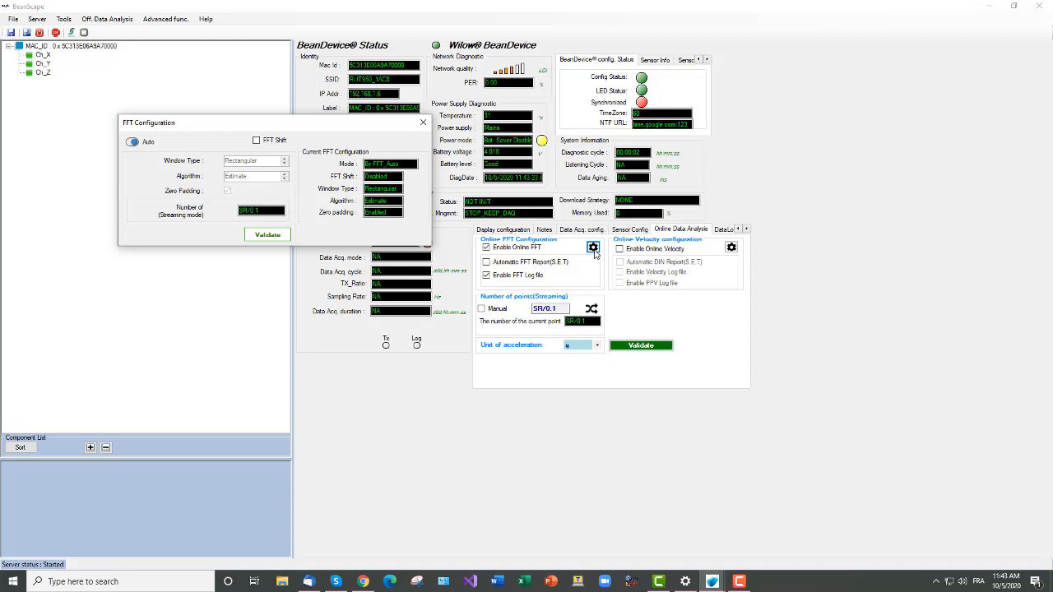
{"action": "left_click", "coordinate": [133, 142]}
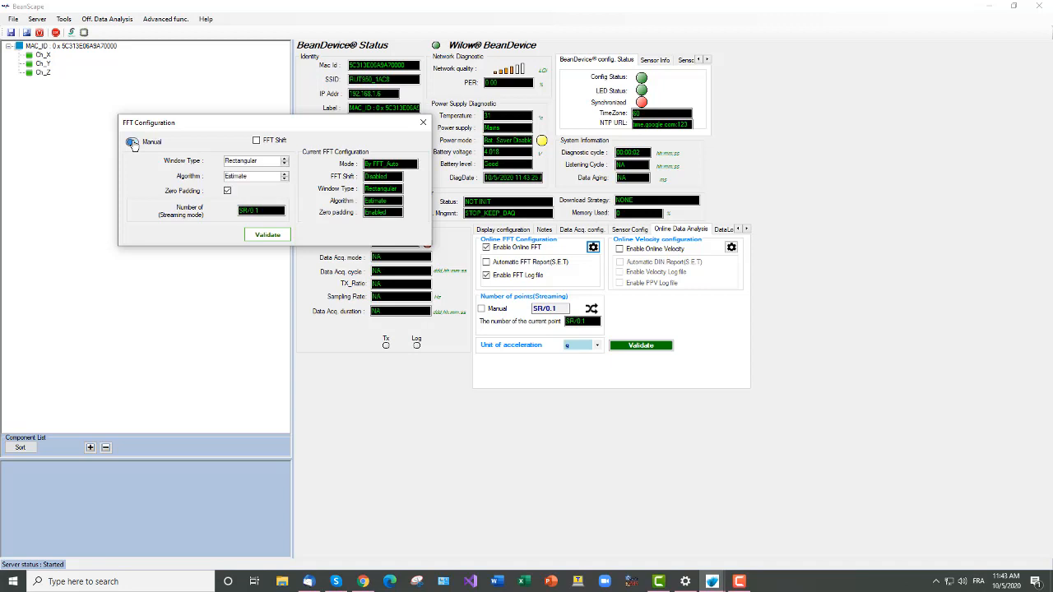
{"action": "left_click", "coordinate": [285, 165]}
{"action": "left_click", "coordinate": [285, 180]}
{"action": "left_click", "coordinate": [284, 179]}
{"action": "left_click", "coordinate": [258, 143]}
{"action": "left_click", "coordinate": [267, 235]}
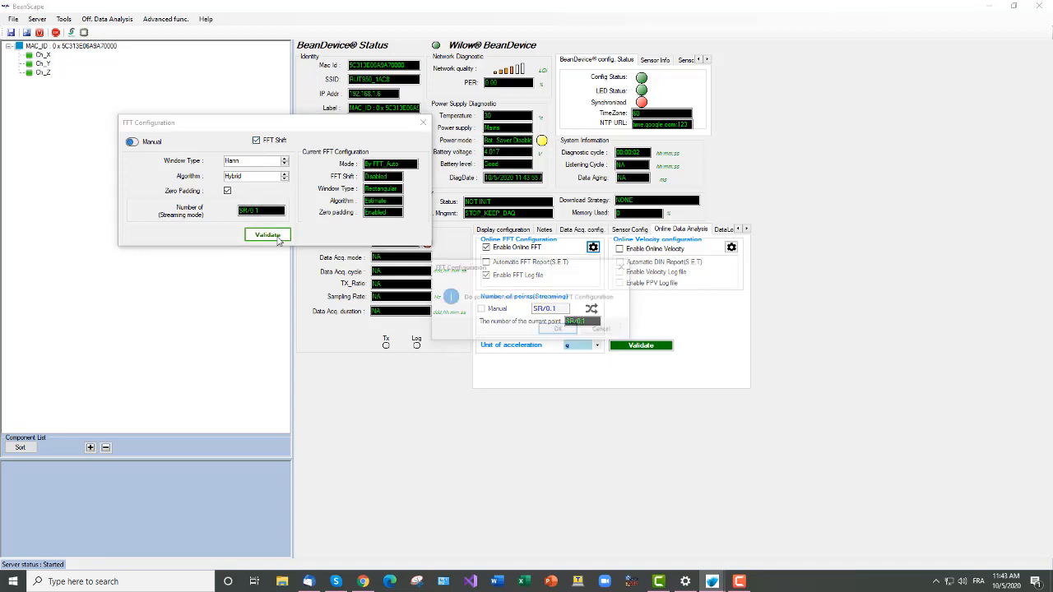
{"action": "left_click", "coordinate": [558, 331]}
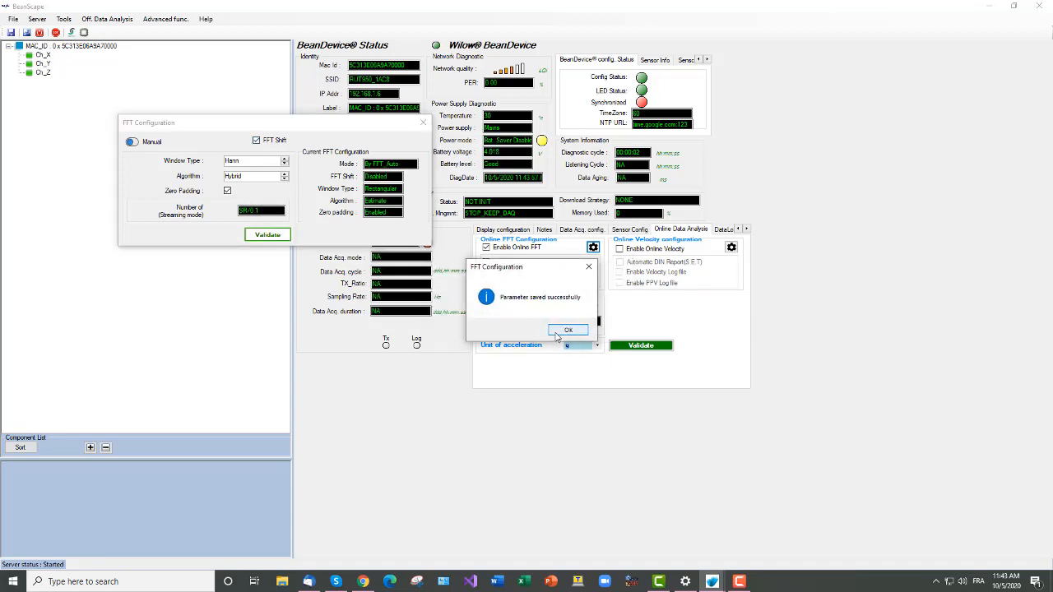
{"action": "left_click", "coordinate": [567, 330]}
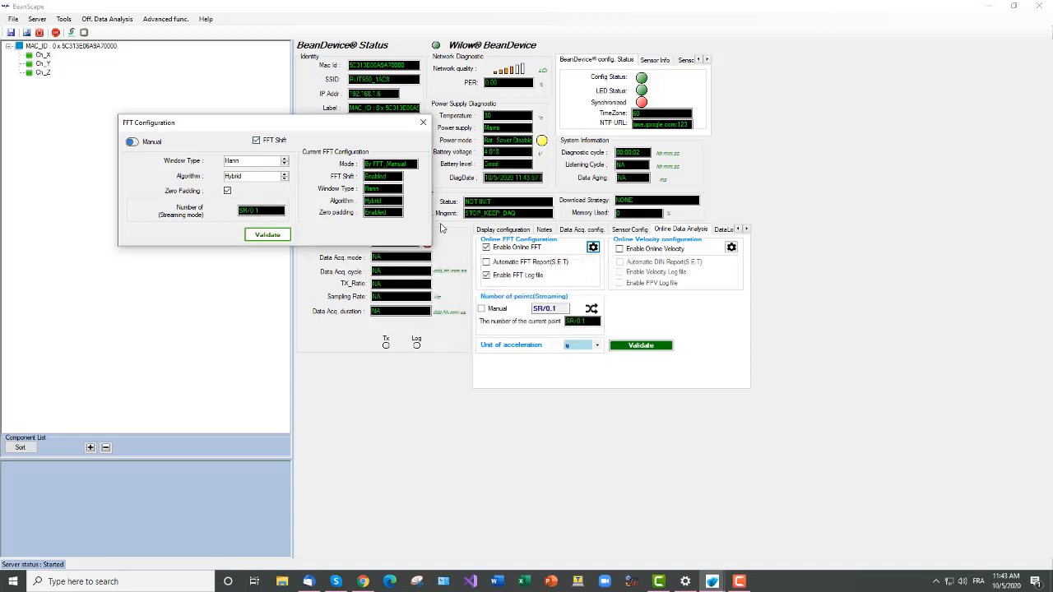
{"action": "left_click", "coordinate": [422, 123]}
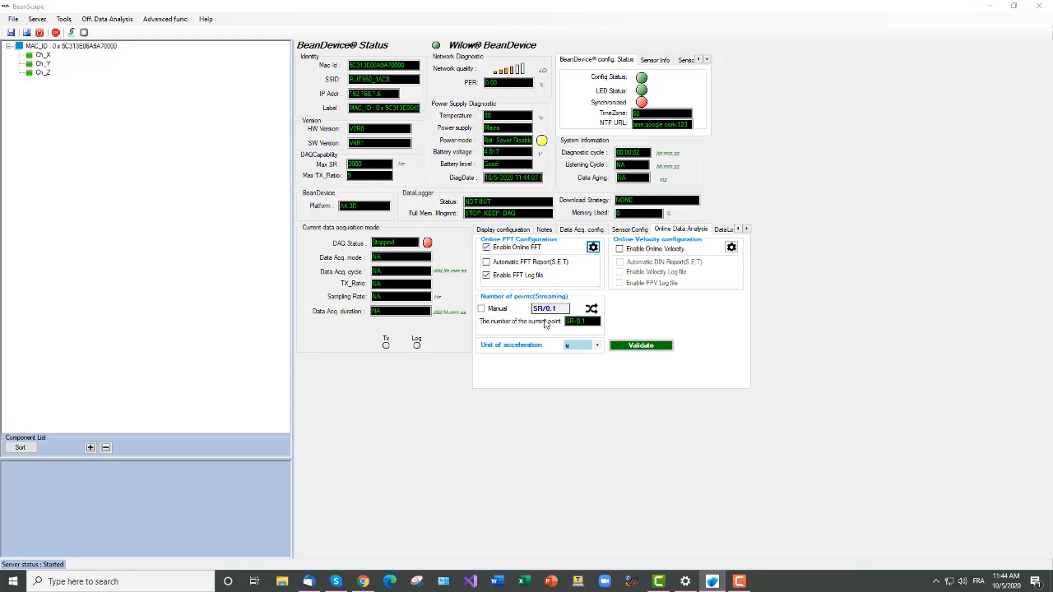
- Set the number of streaming FFT points manually to 1024 and validate the online data analysis settings
{"action": "left_click", "coordinate": [482, 309]}
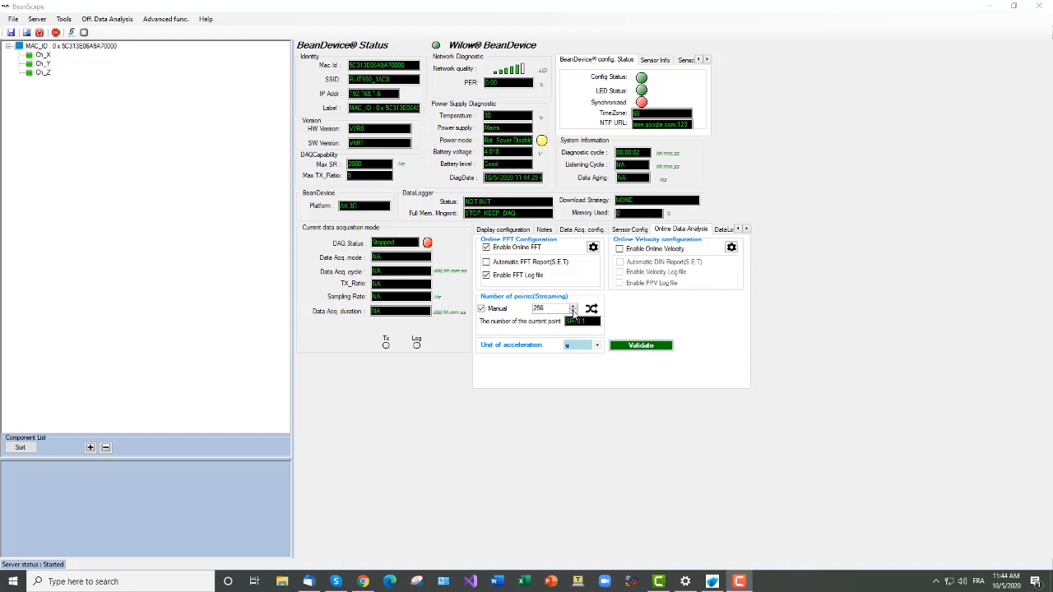
{"action": "left_click", "coordinate": [572, 307]}
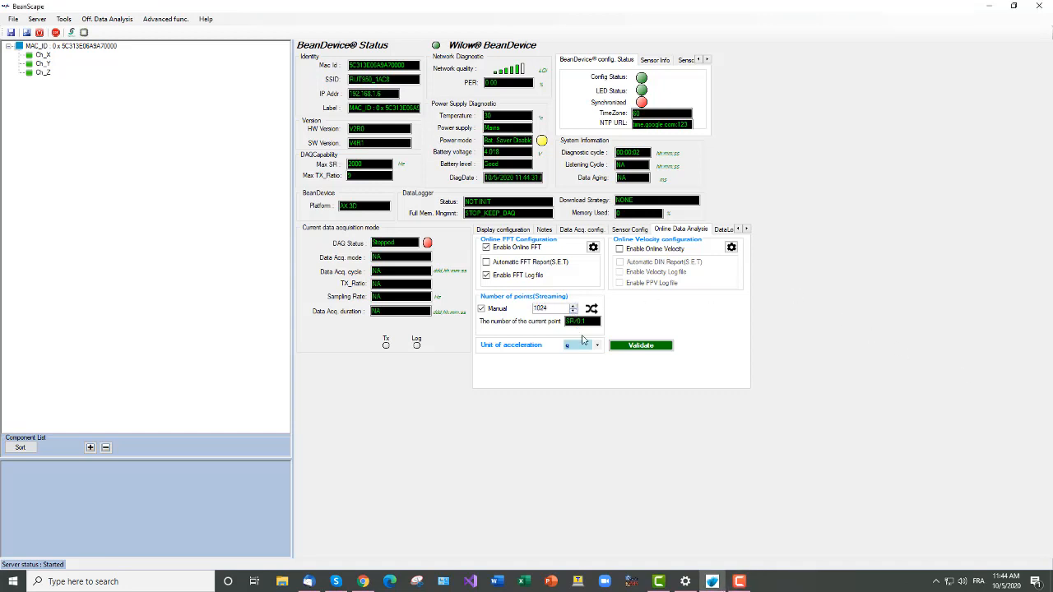
{"action": "left_click", "coordinate": [648, 349]}
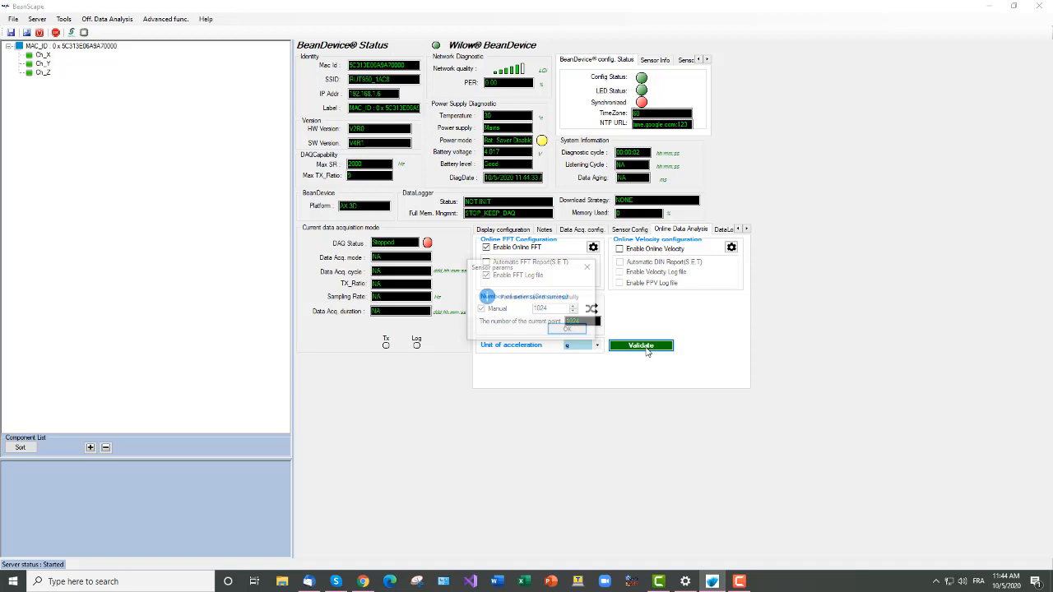
{"action": "left_click", "coordinate": [574, 332]}
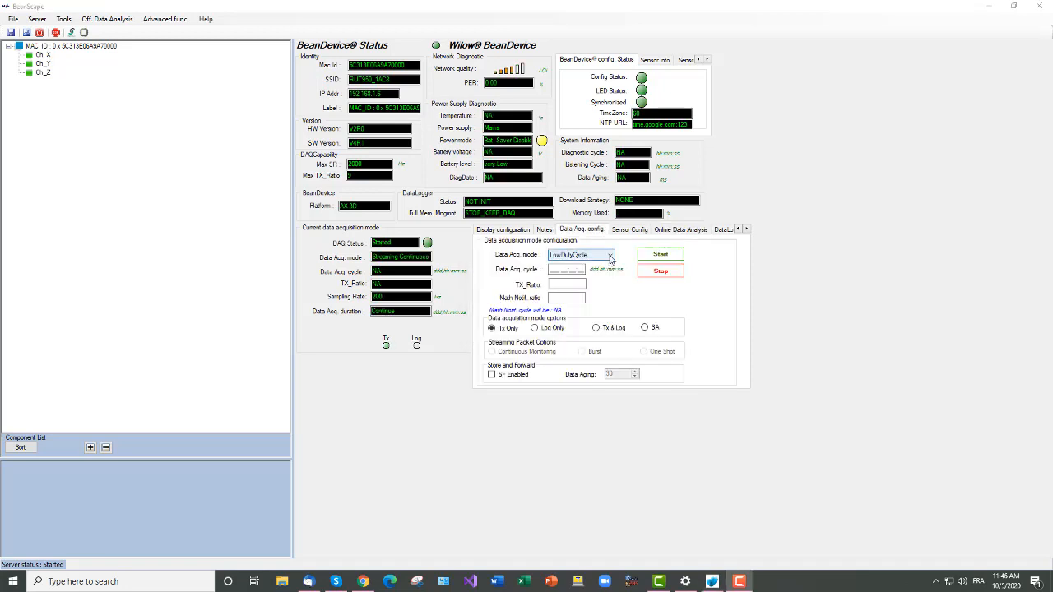
- Start a Streaming data acquisition at a 1000 Hz sampling rate and display the Ch_Z measurement and FFT graphs
{"action": "left_click", "coordinate": [610, 258]}
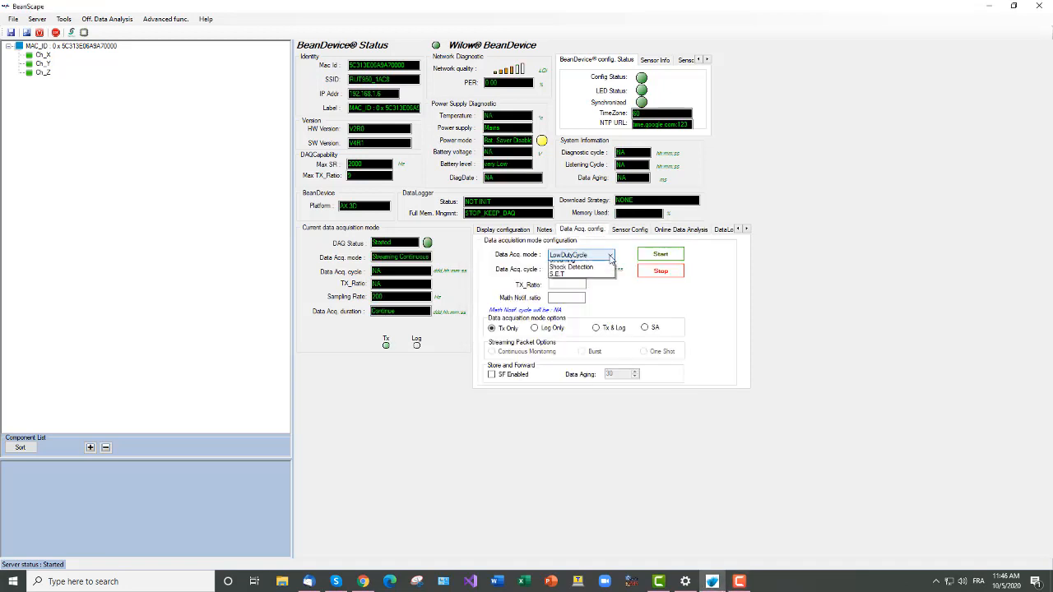
{"action": "left_click", "coordinate": [594, 273]}
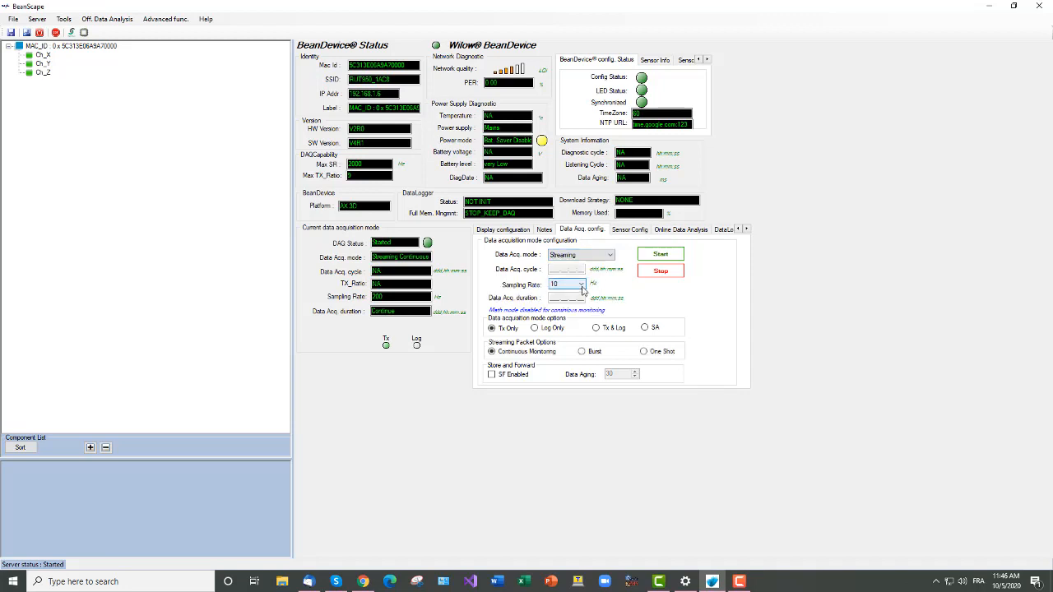
{"action": "left_click", "coordinate": [581, 283]}
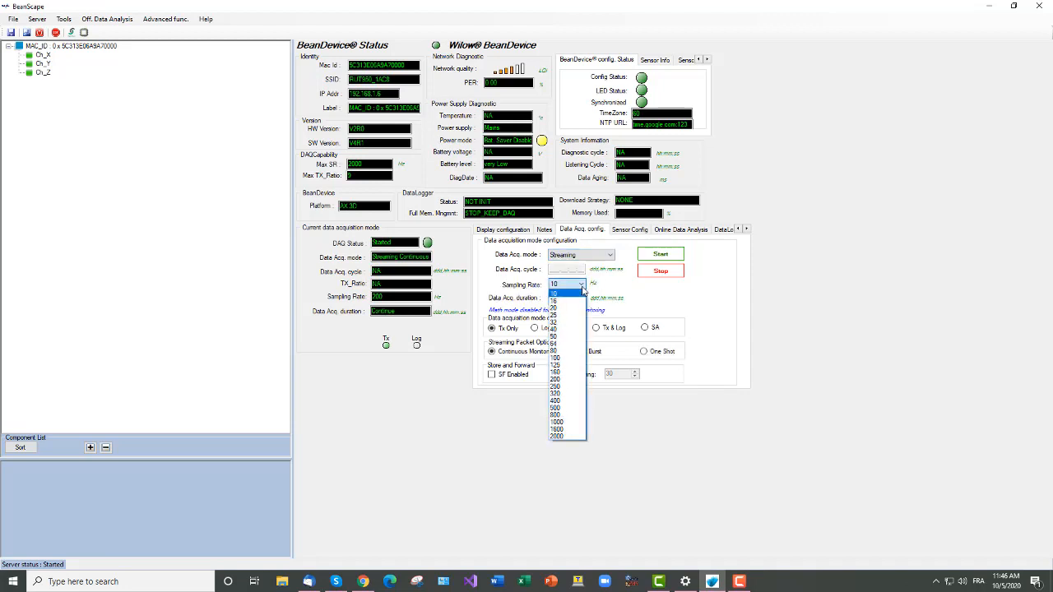
{"action": "left_click", "coordinate": [569, 424]}
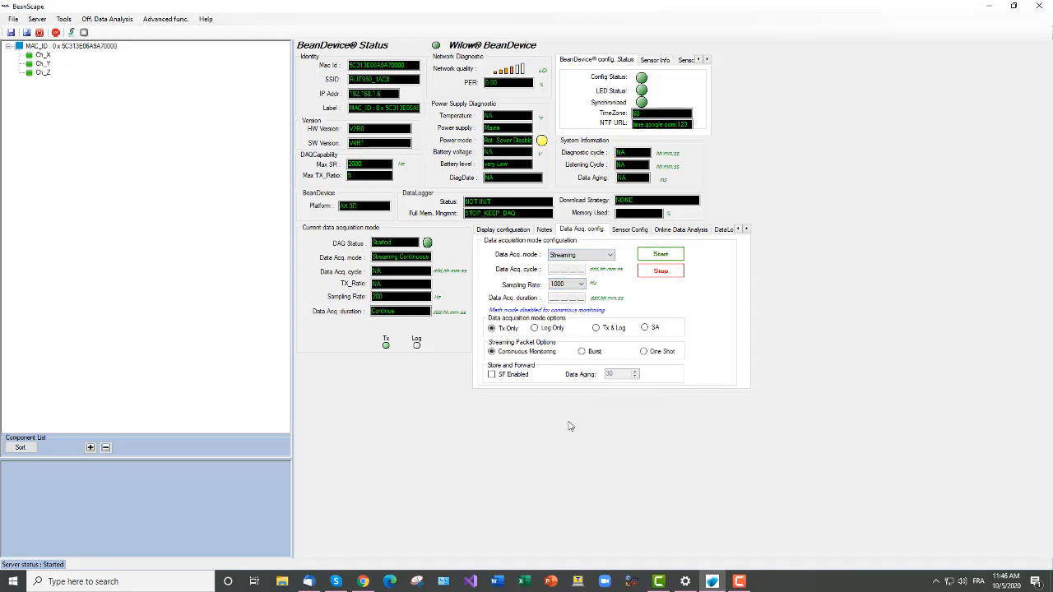
{"action": "left_click", "coordinate": [658, 256]}
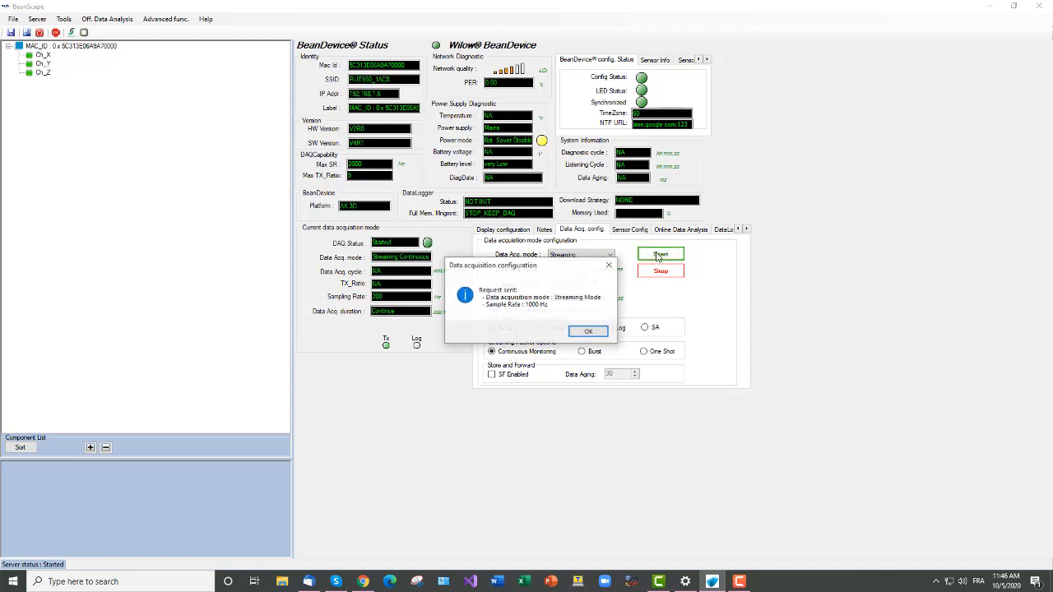
{"action": "left_click", "coordinate": [592, 333]}
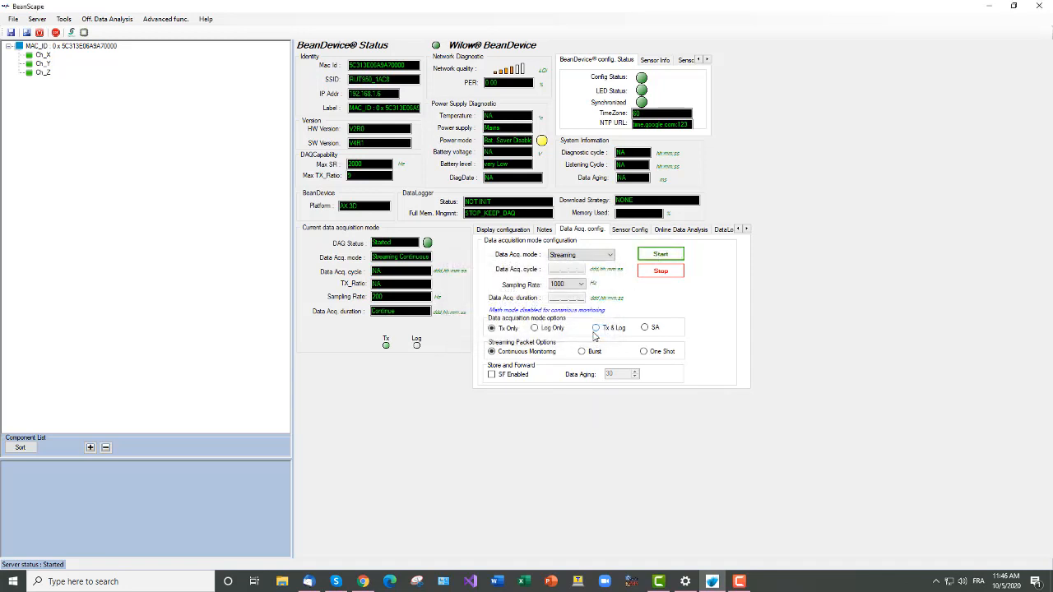
{"action": "left_click", "coordinate": [42, 72]}
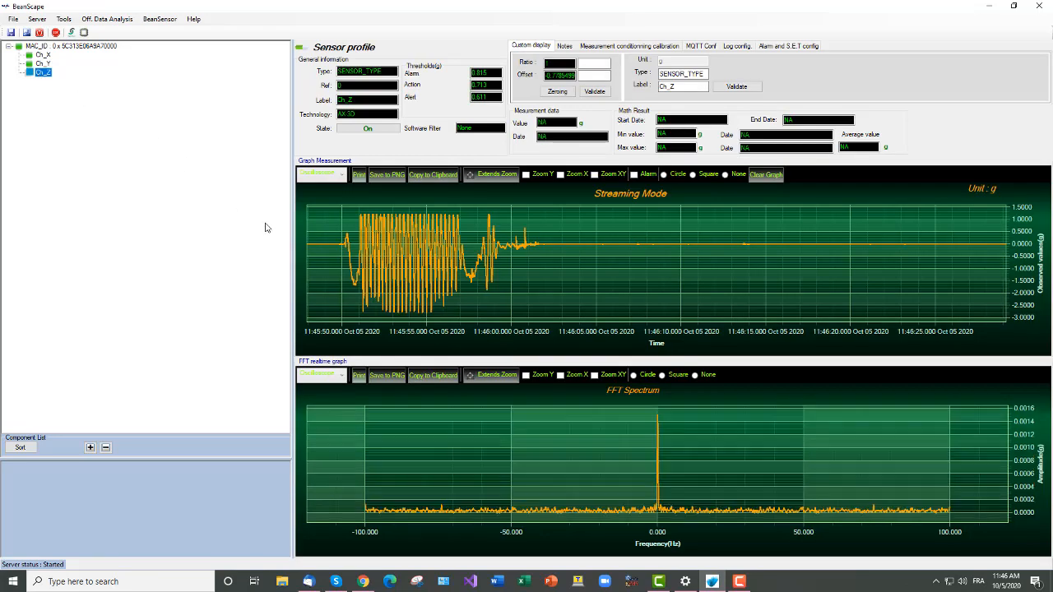